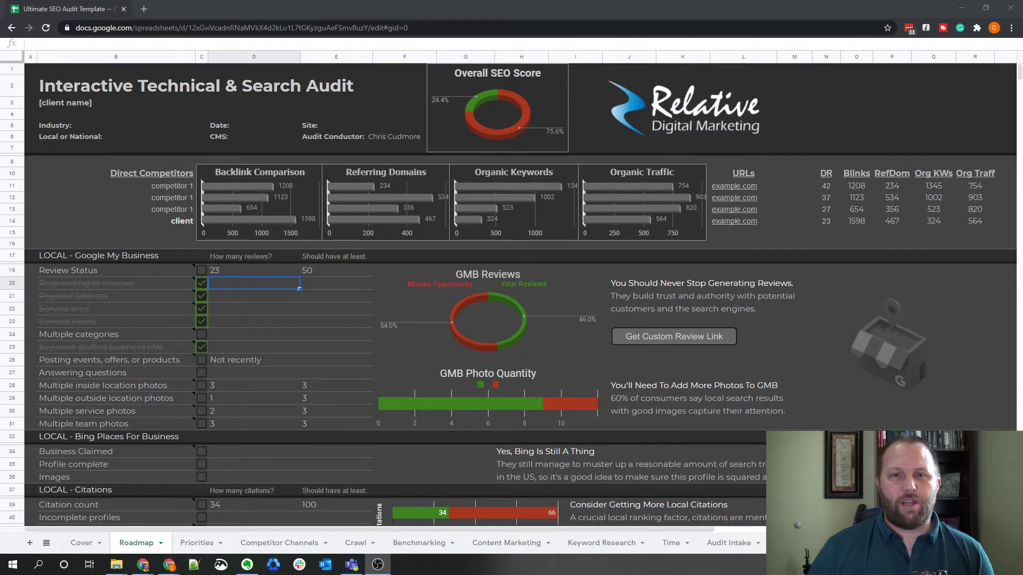
# Tick and untick Review Status to watch the Overall SEO Score chart update.
pyautogui.click(476, 125)
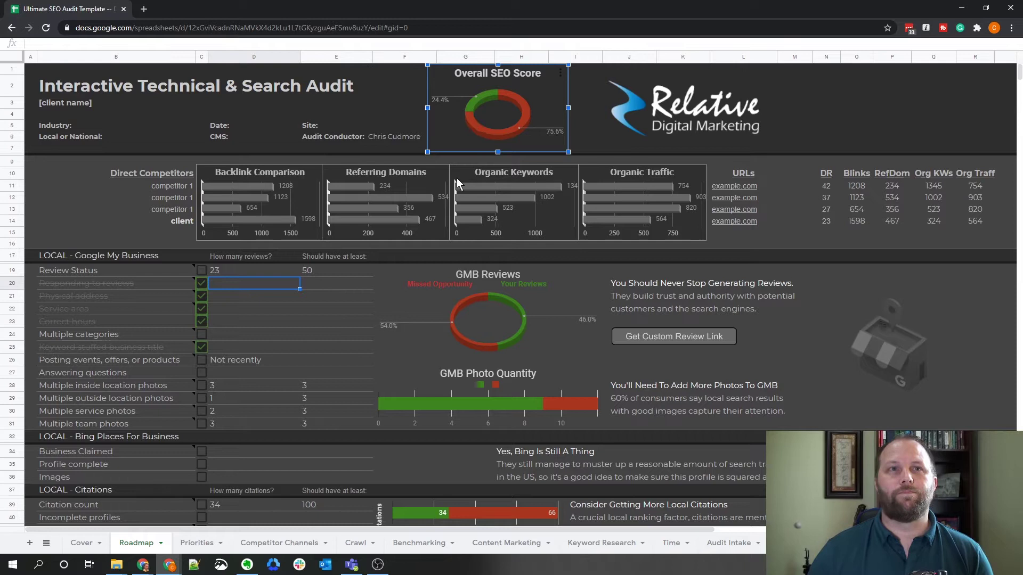
pyautogui.click(201, 270)
pyautogui.click(201, 269)
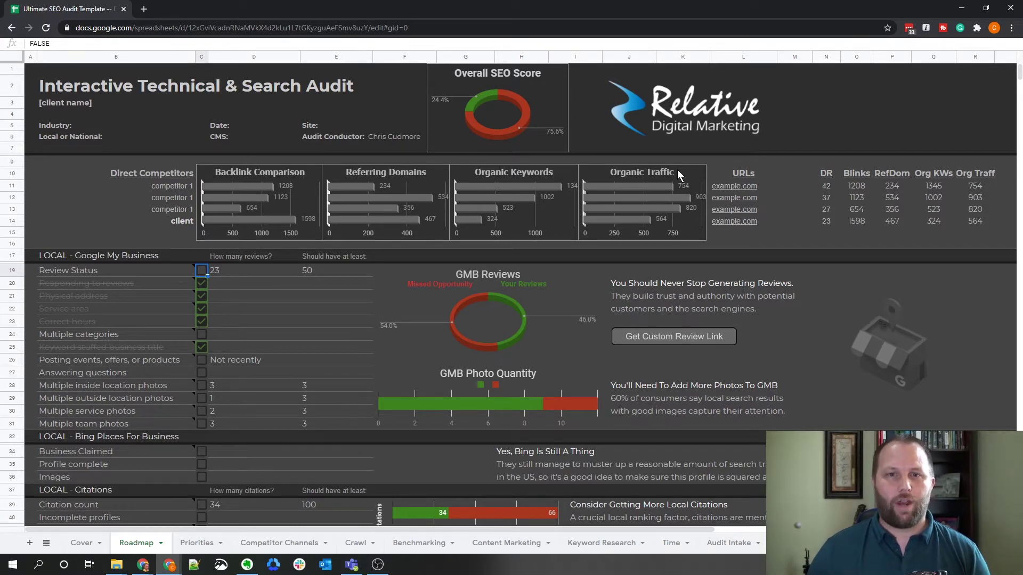
pyautogui.click(866, 235)
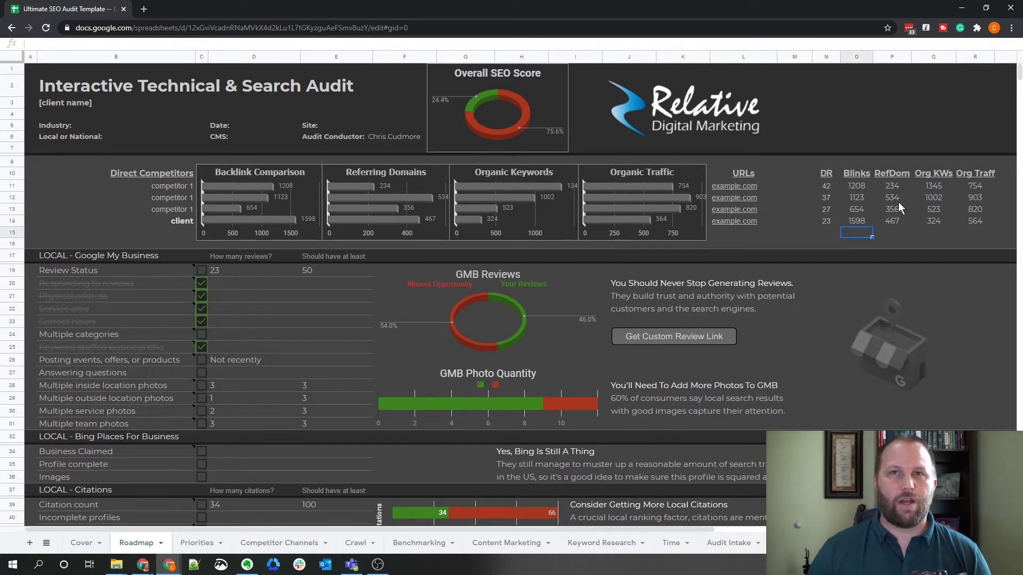
pyautogui.press('Up')
pyautogui.press('Up')
pyautogui.press('Up')
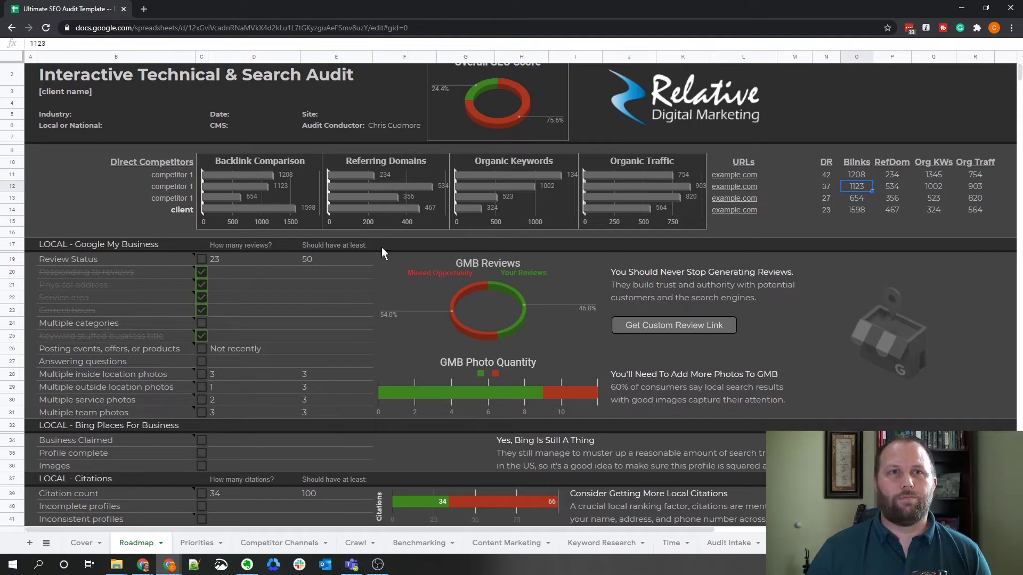
# Scroll down to Site Essentials and dismiss the TOS & Privacy policy note.
pyautogui.scroll(-1, 382, 247)
pyautogui.scroll(-2, 362, 279)
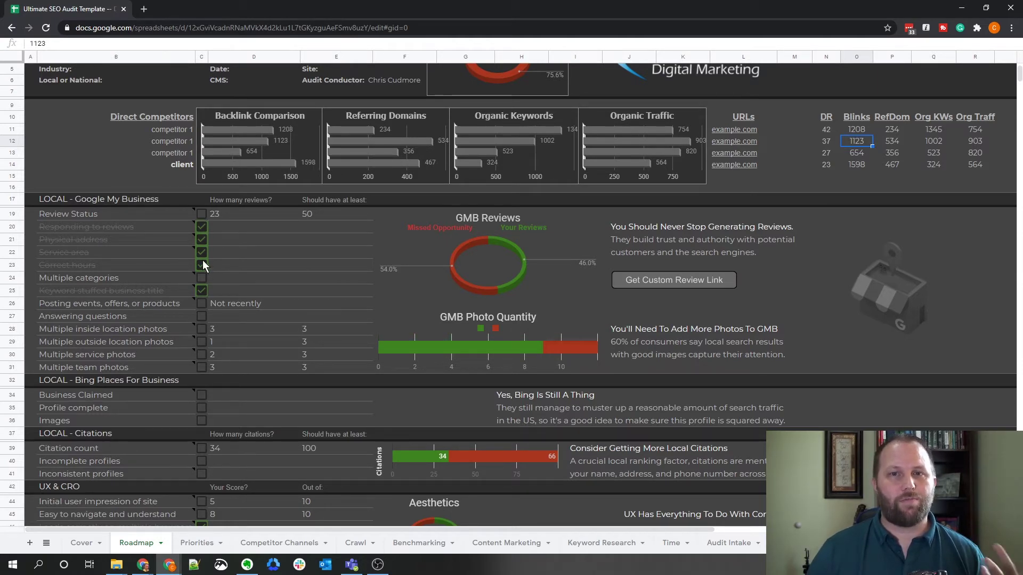
pyautogui.scroll(-3, 201, 309)
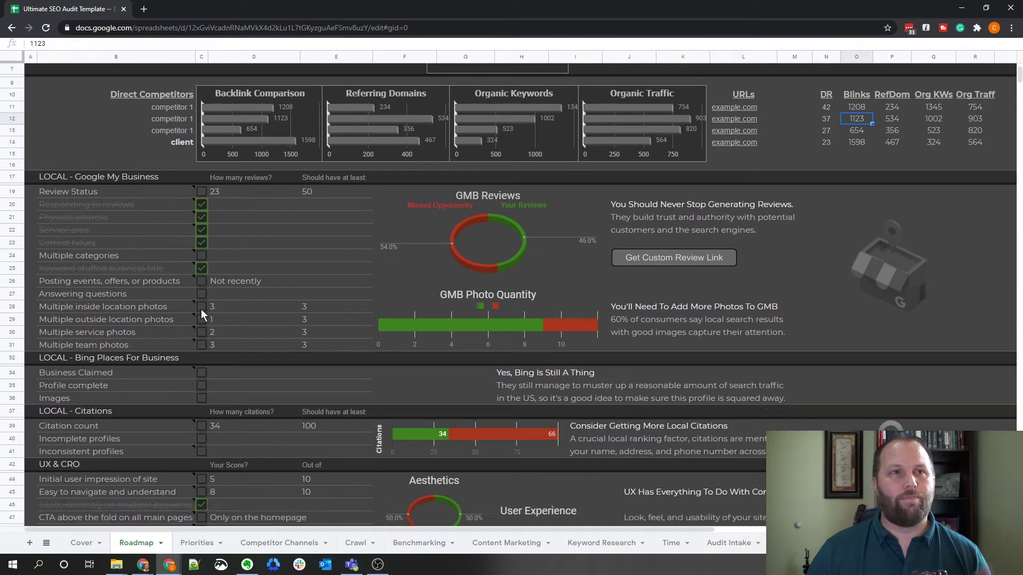
pyautogui.scroll(-10, 201, 313)
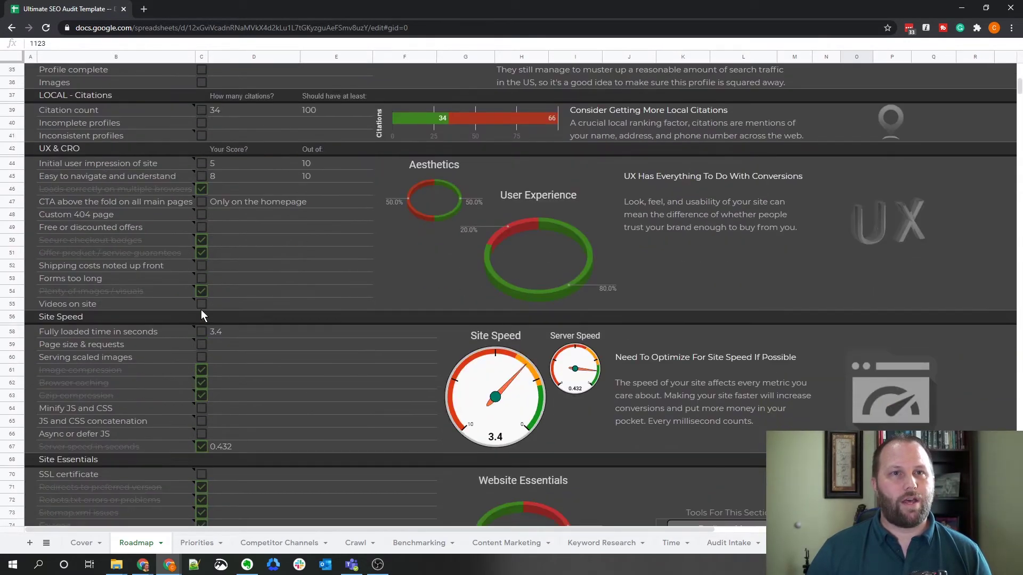
pyautogui.scroll(-2, 200, 308)
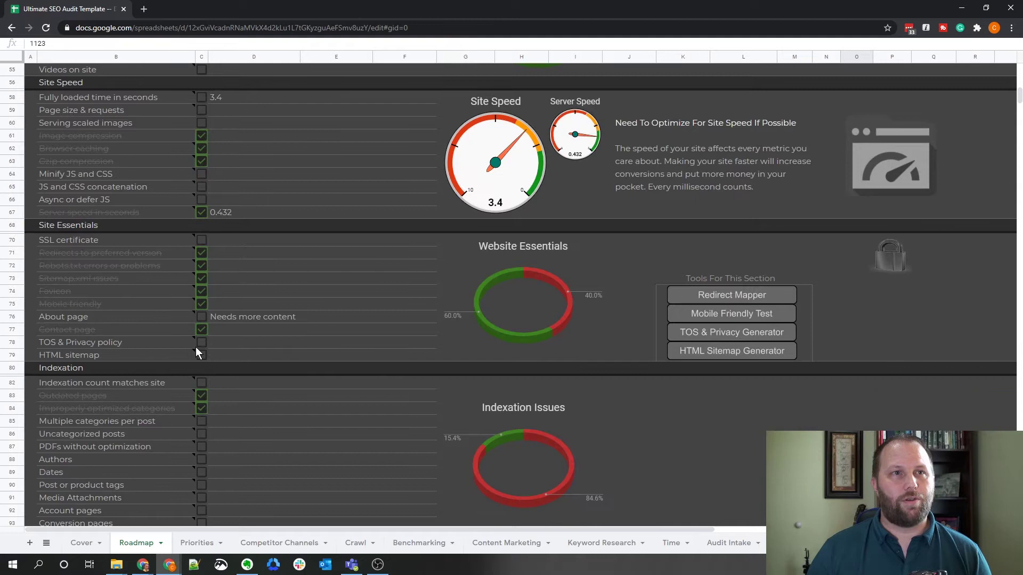
pyautogui.moveTo(196, 346)
pyautogui.click(232, 294)
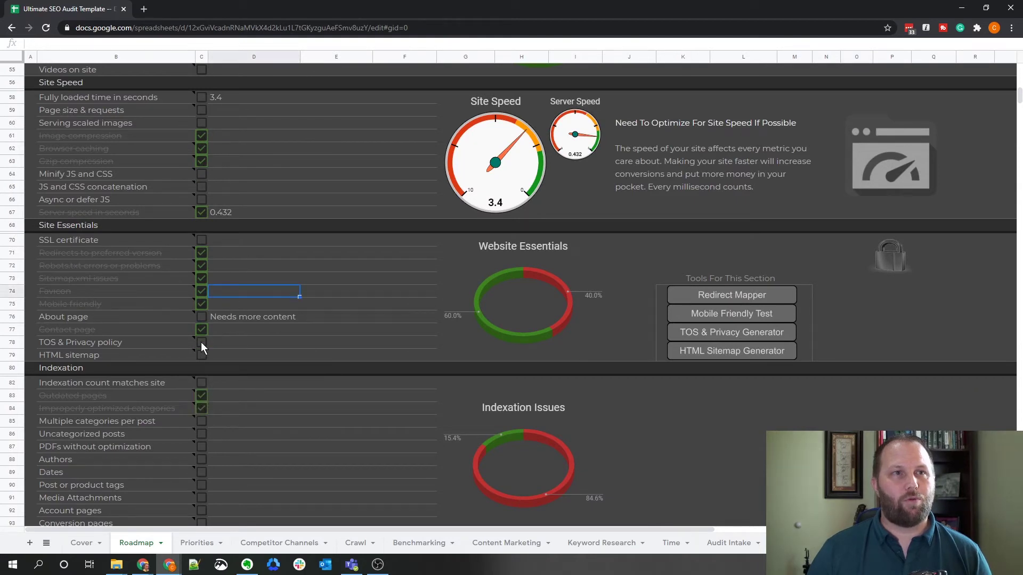
# Tick the HTML sitemap checkbox in C79, leaving TOS & Privacy policy unchecked, then scroll back up.
pyautogui.click(201, 343)
pyautogui.click(201, 355)
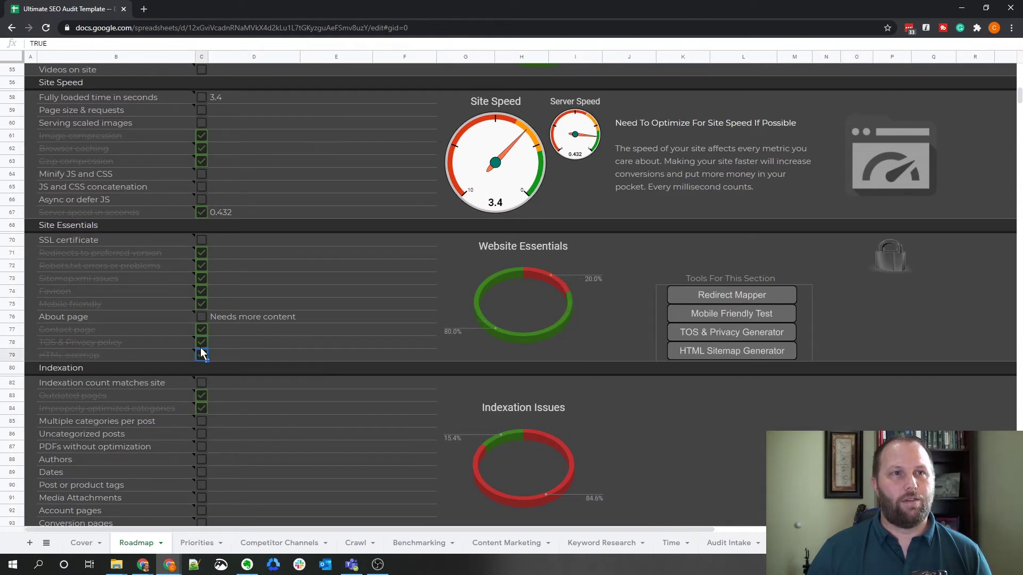
pyautogui.press('Up')
pyautogui.press('space')
pyautogui.scroll(15, 248, 311)
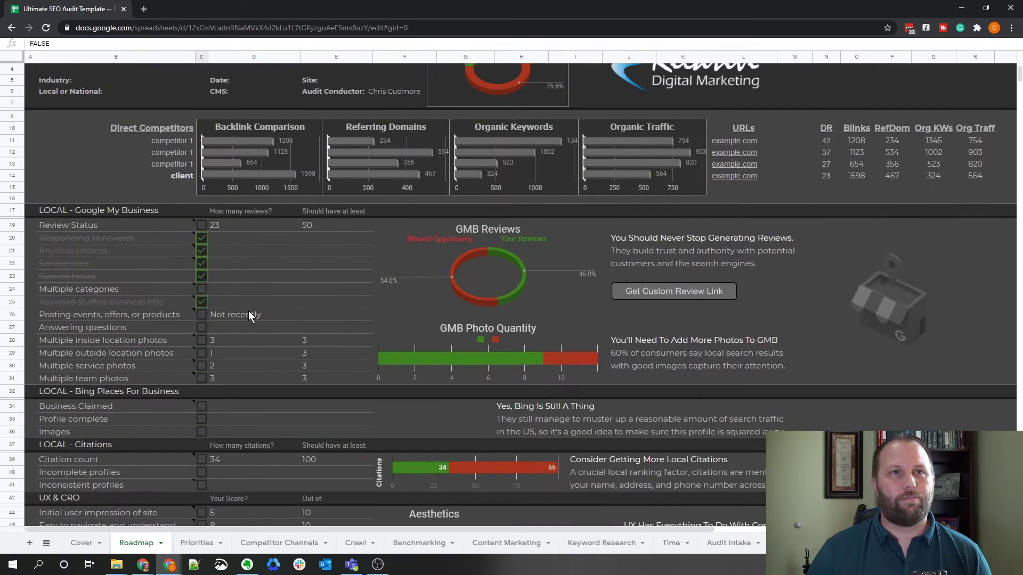
pyautogui.click(248, 321)
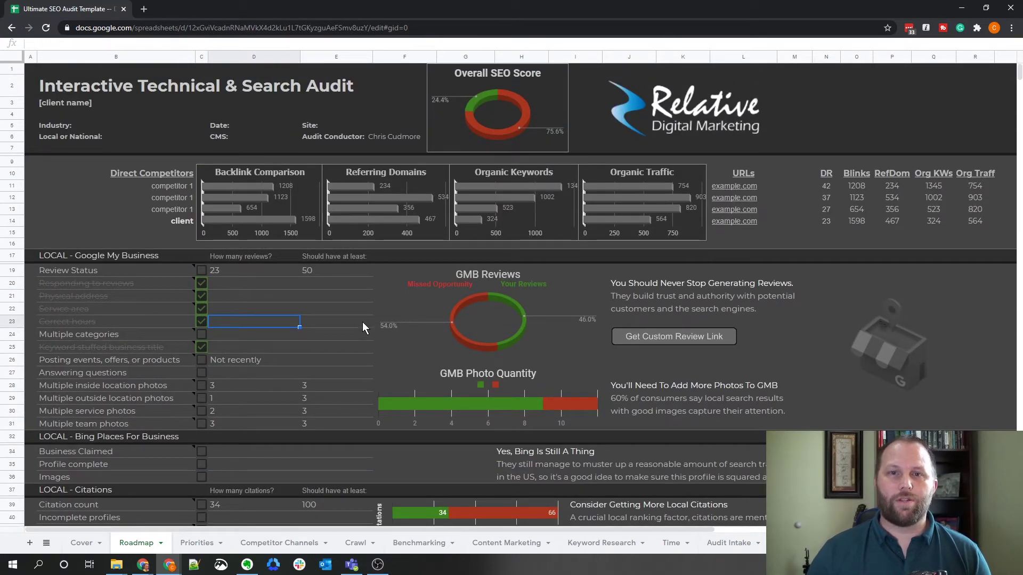
# Enter 45 reviews in D19 and a target of 200 in E19.
pyautogui.click(225, 270)
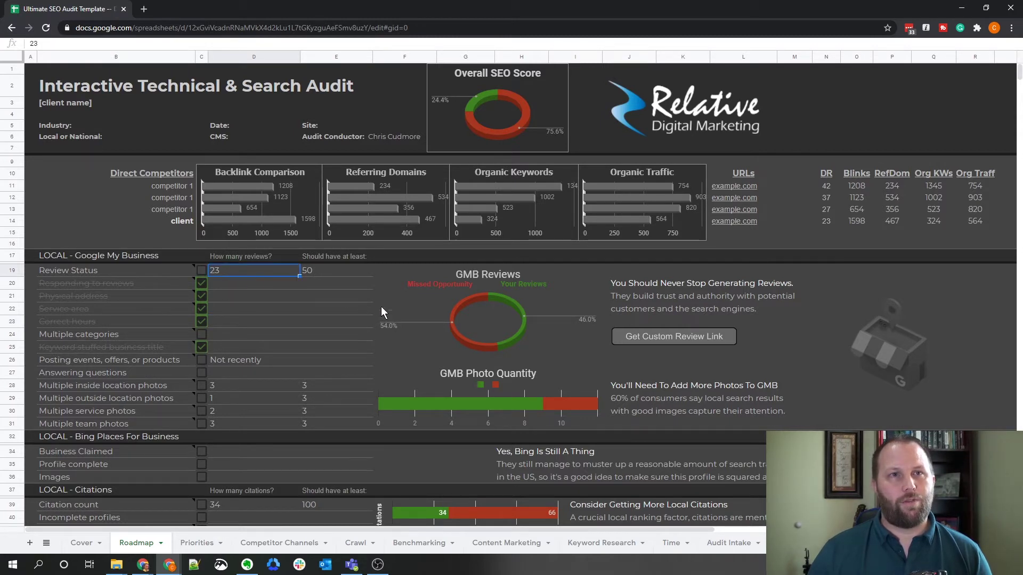
pyautogui.write('45')
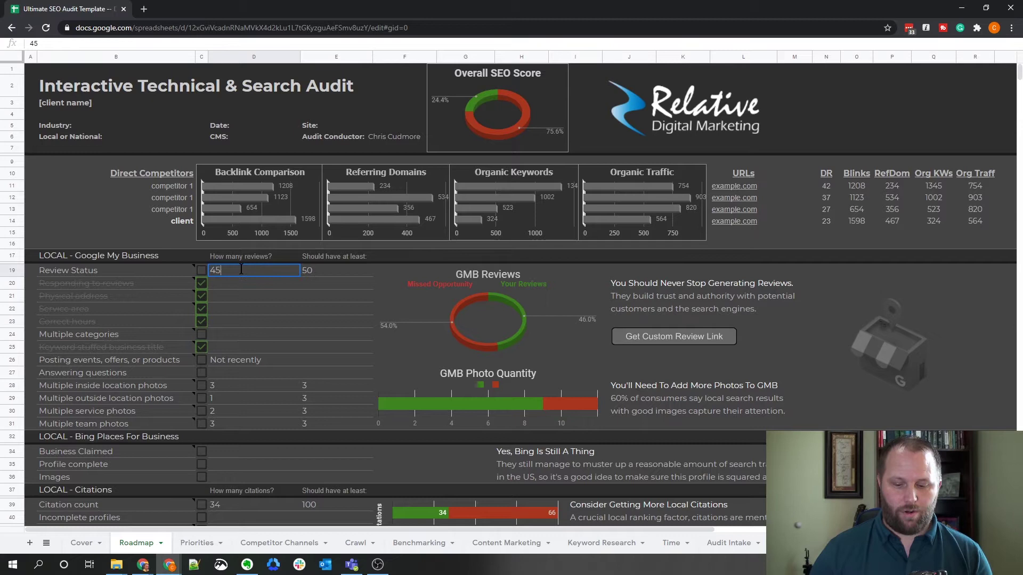
pyautogui.press('Return')
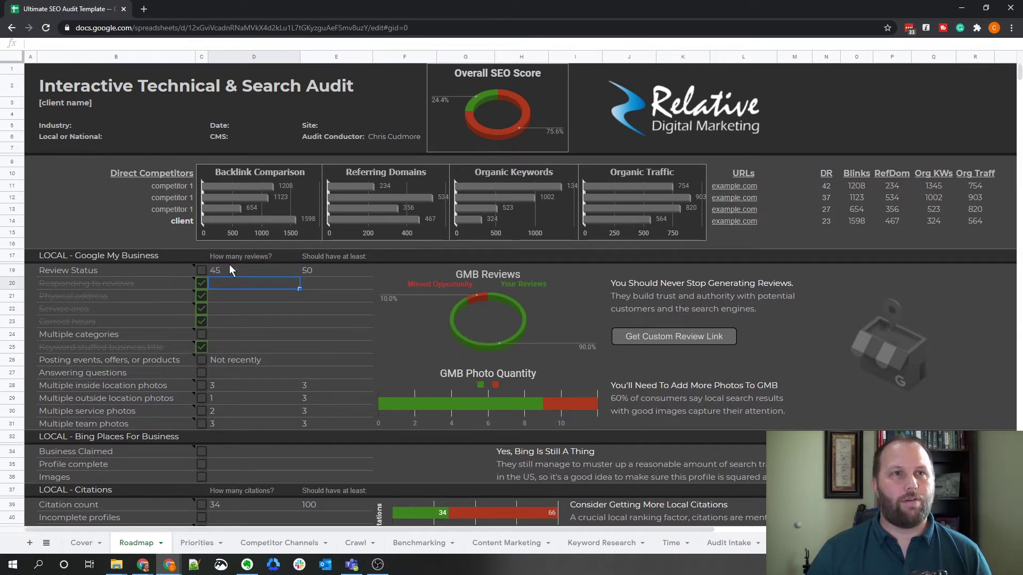
pyautogui.click(318, 271)
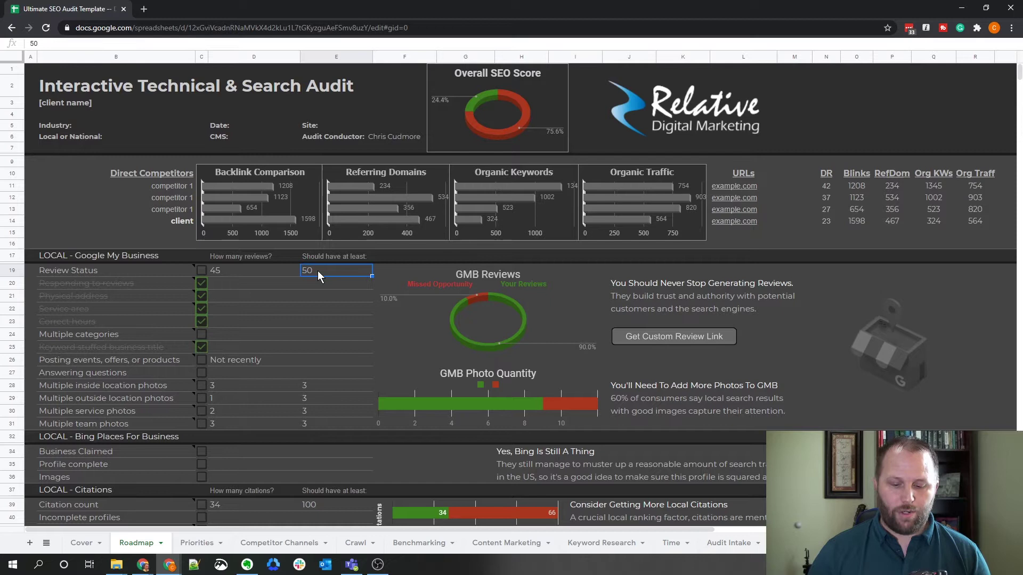
pyautogui.write('200')
pyautogui.press('Return')
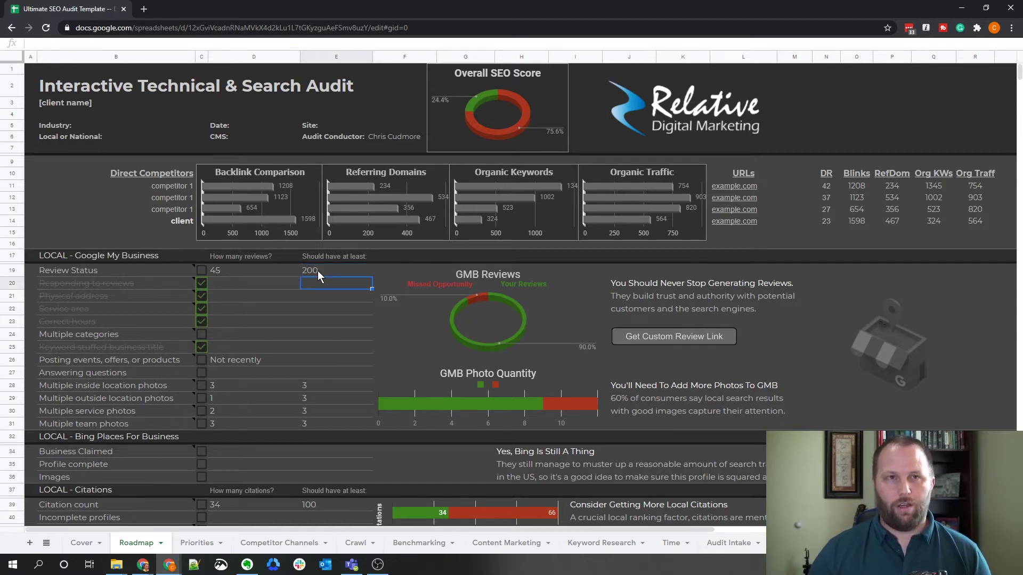
pyautogui.click(302, 334)
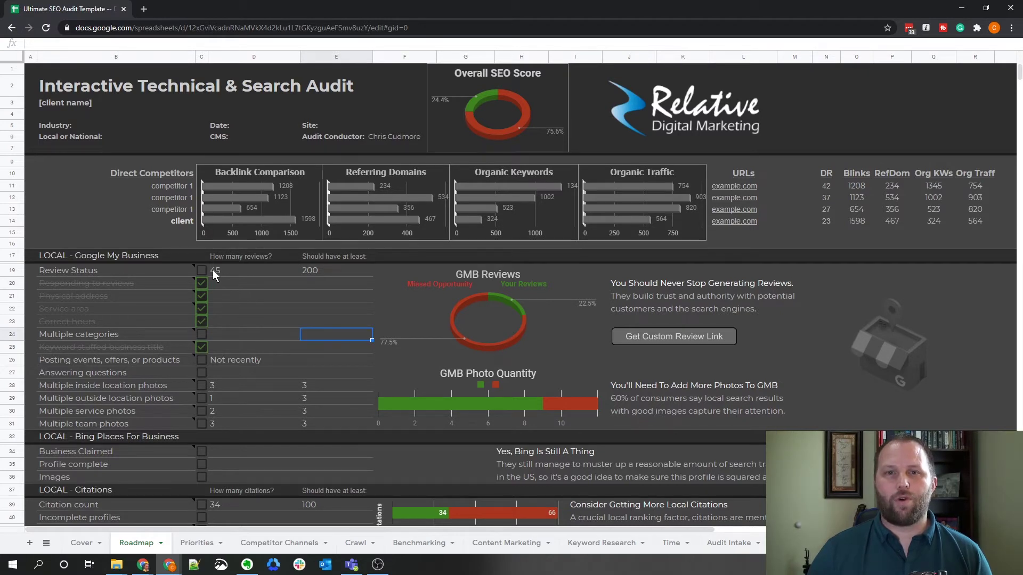
# Change the fully loaded time in D58 from 3.4 to 2 seconds and dismiss the server response note.
pyautogui.moveTo(147, 285)
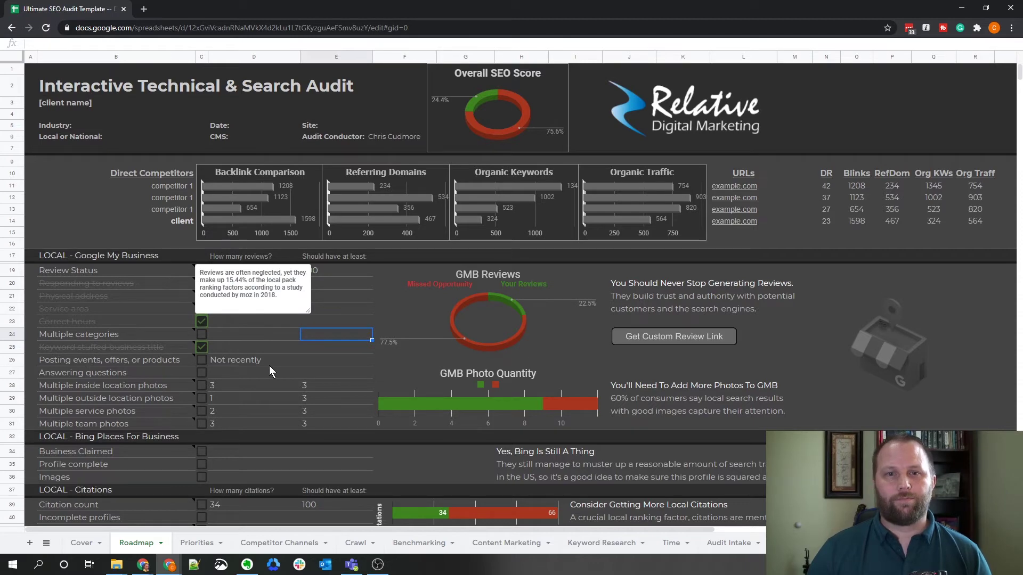
pyautogui.scroll(-1, 270, 371)
pyautogui.scroll(-1, 263, 364)
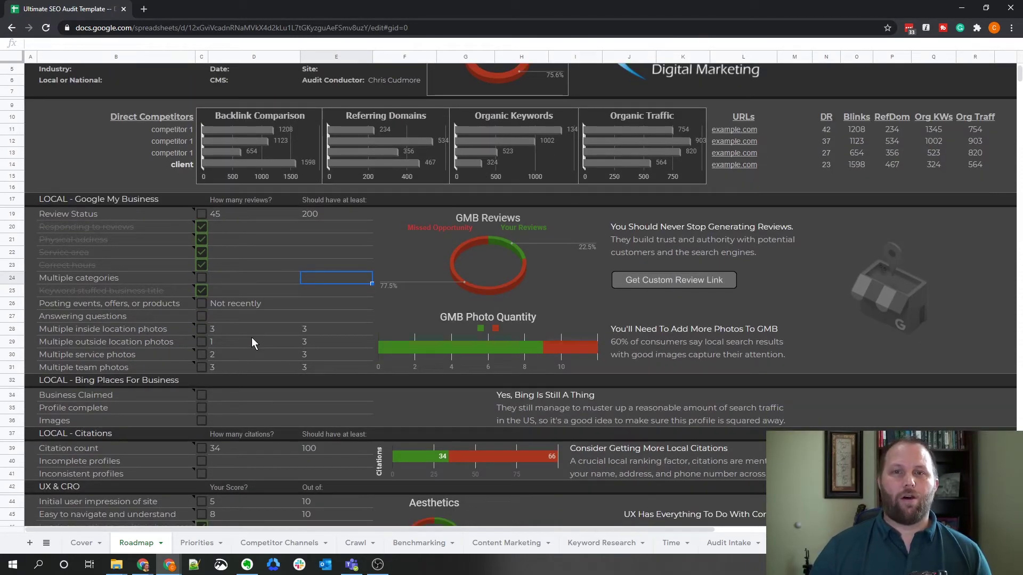
pyautogui.scroll(-5, 251, 342)
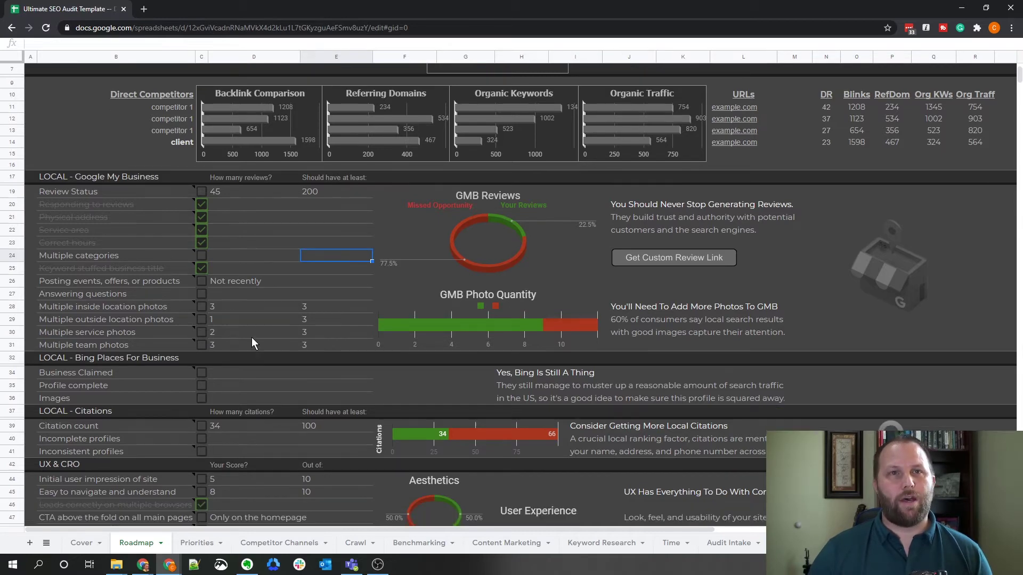
pyautogui.scroll(-5, 251, 342)
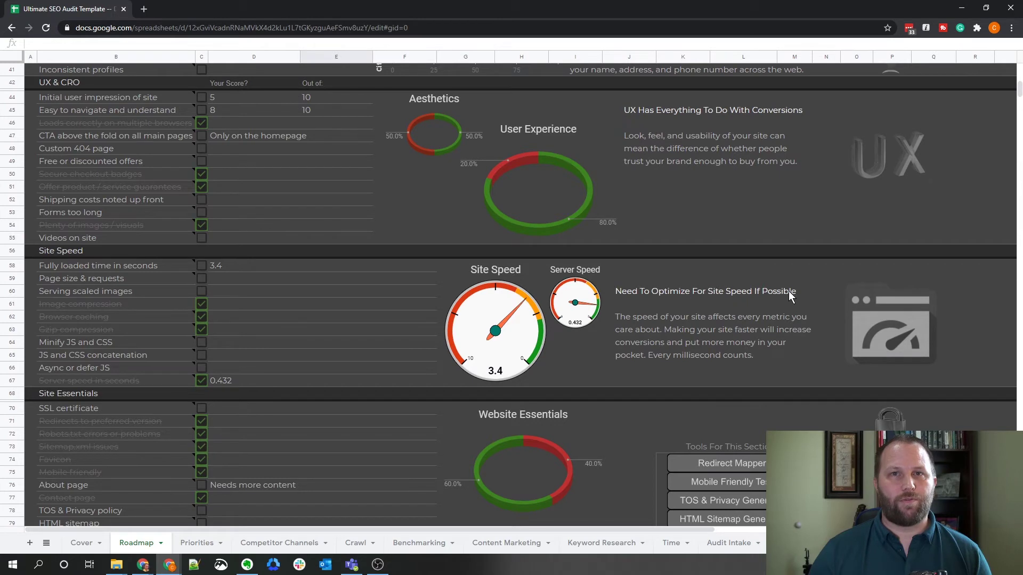
pyautogui.click(228, 266)
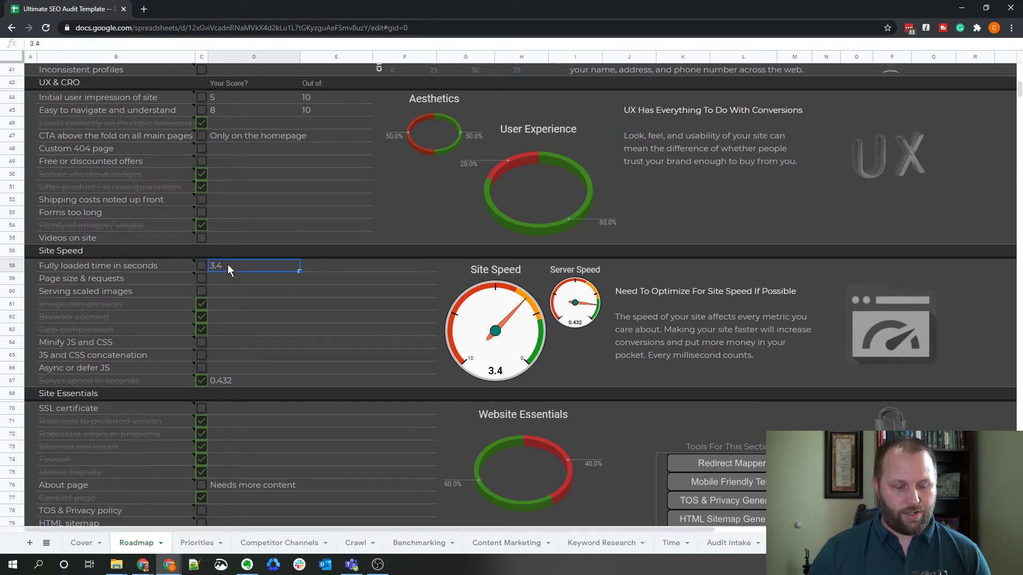
pyautogui.write('2')
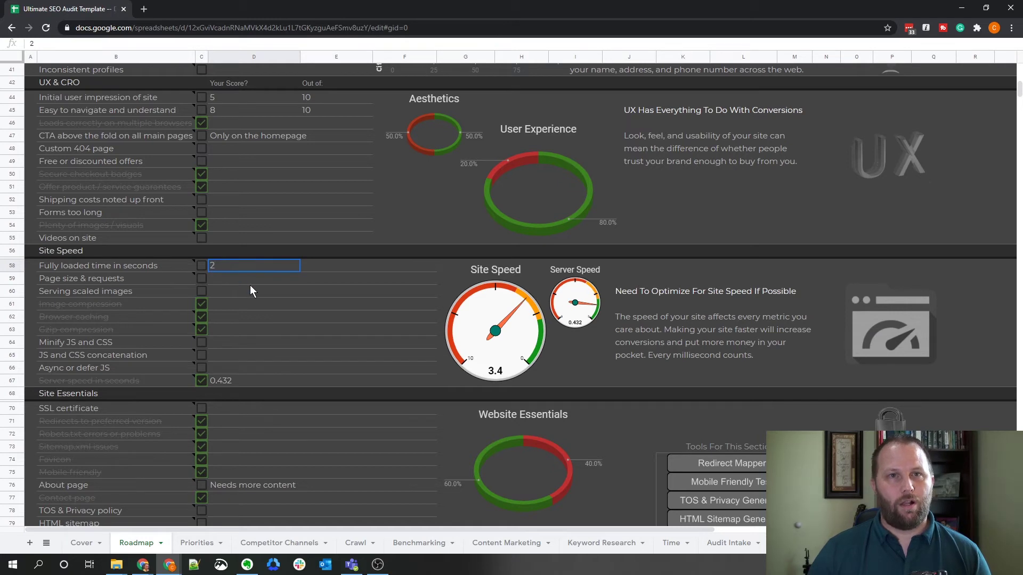
pyautogui.press('Return')
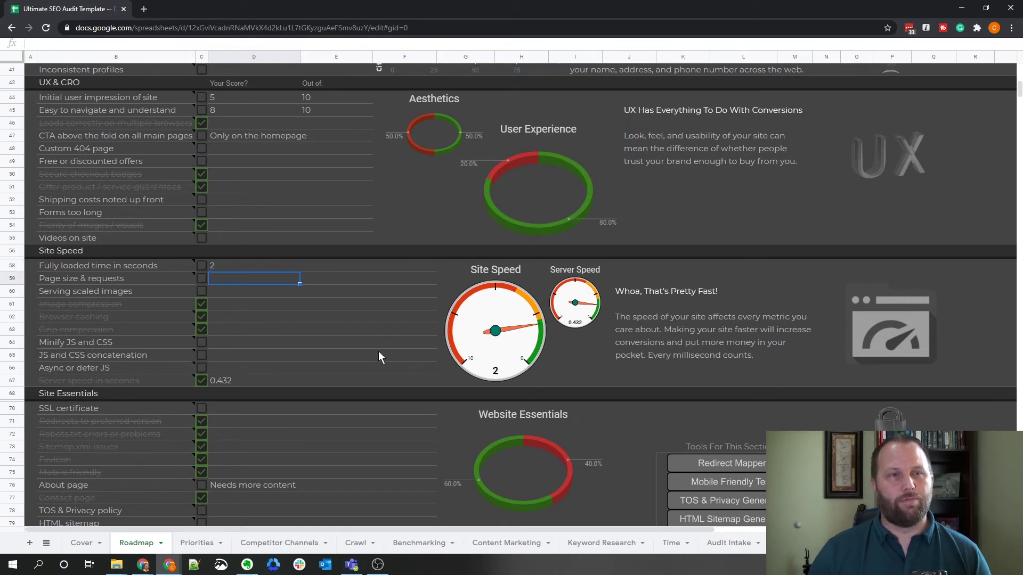
pyautogui.click(230, 380)
pyautogui.moveTo(117, 381)
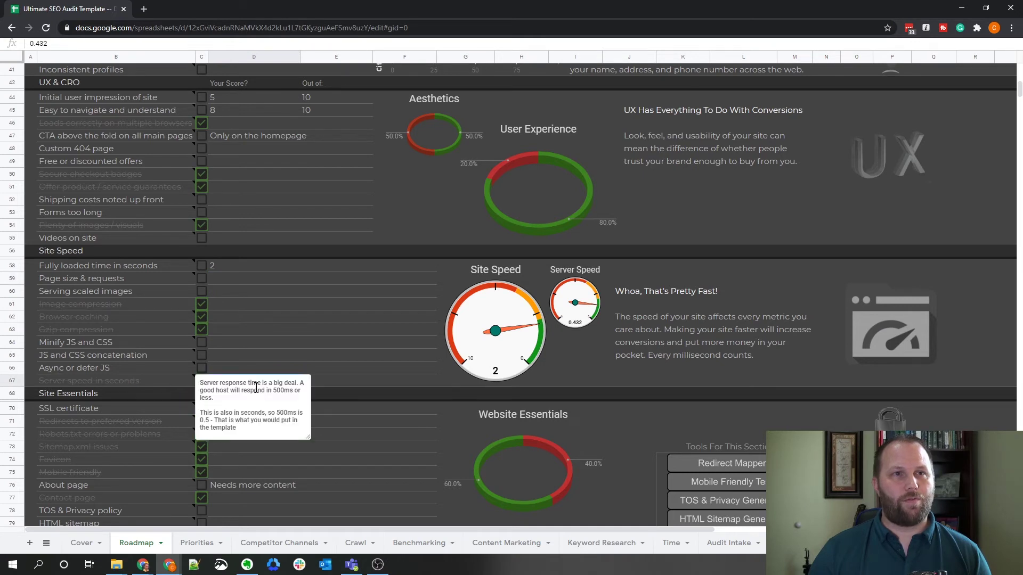
pyautogui.click(223, 382)
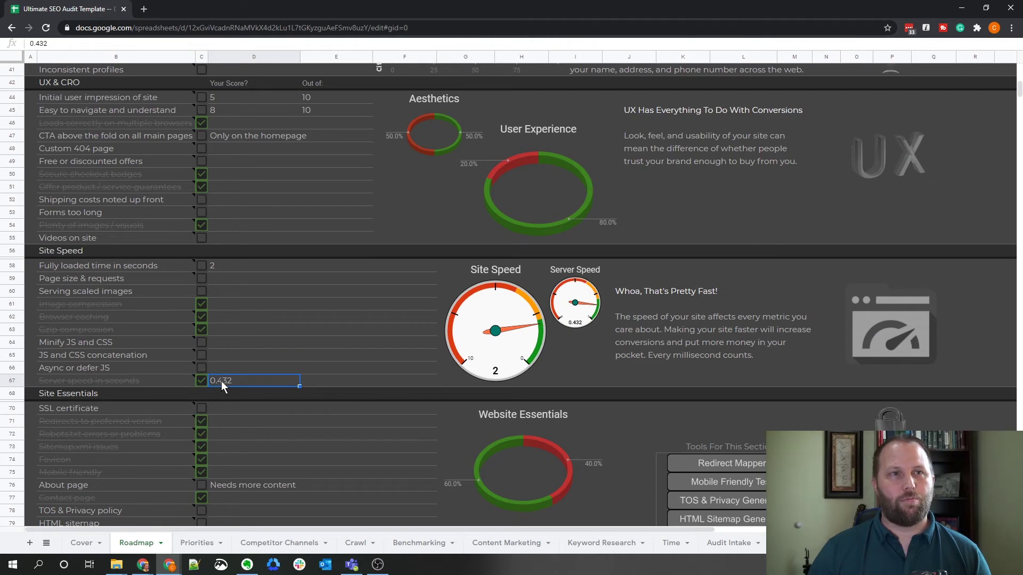
pyautogui.scroll(6, 256, 330)
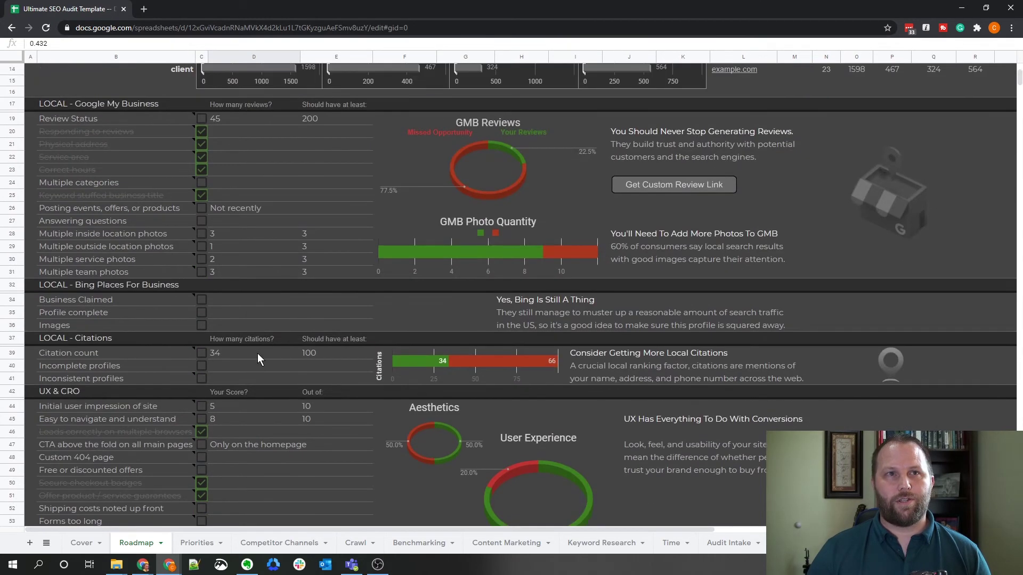
pyautogui.scroll(2, 258, 358)
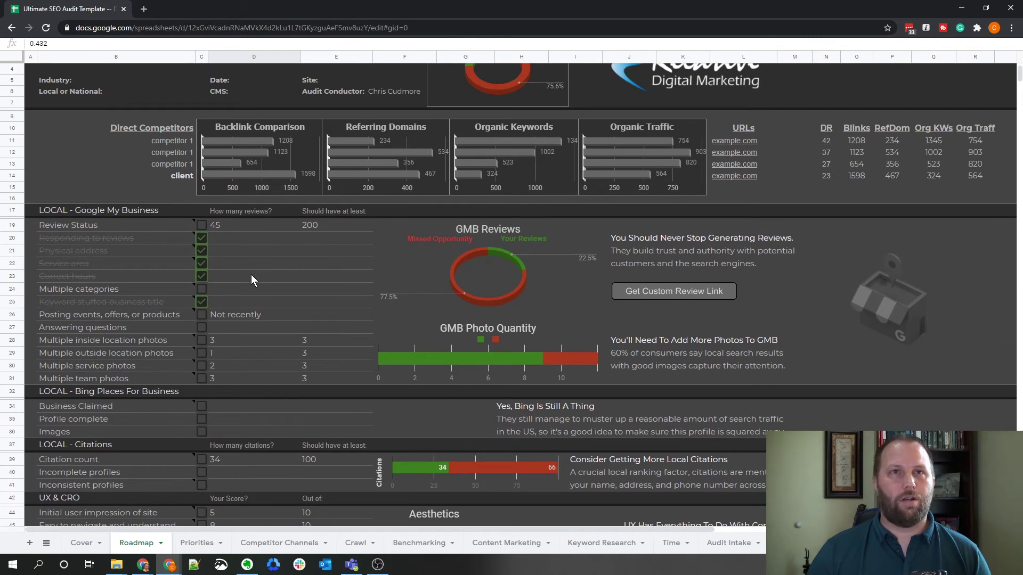
pyautogui.scroll(-5, 250, 284)
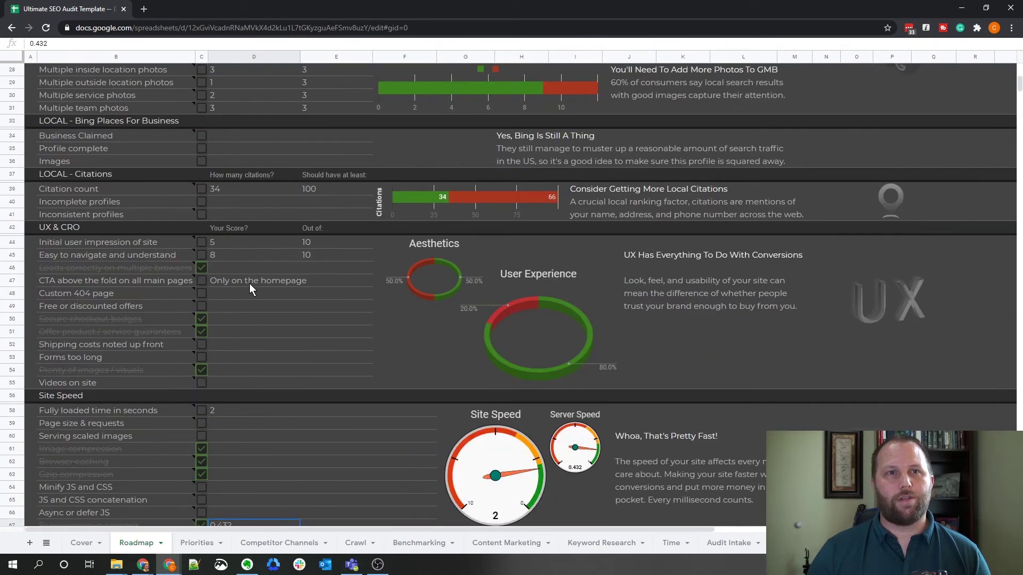
pyautogui.scroll(-1, 250, 283)
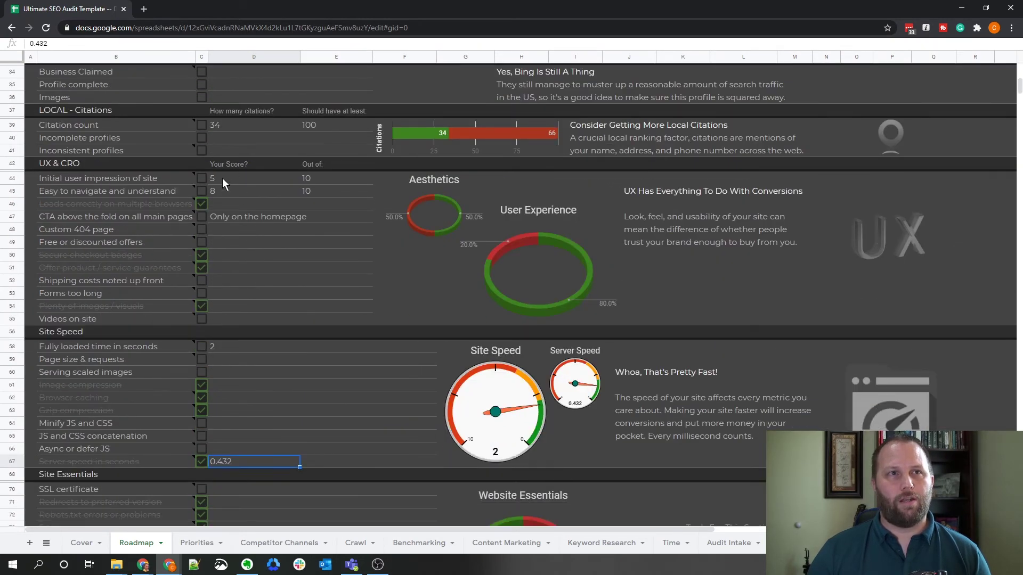
pyautogui.click(222, 178)
pyautogui.scroll(-2, 251, 356)
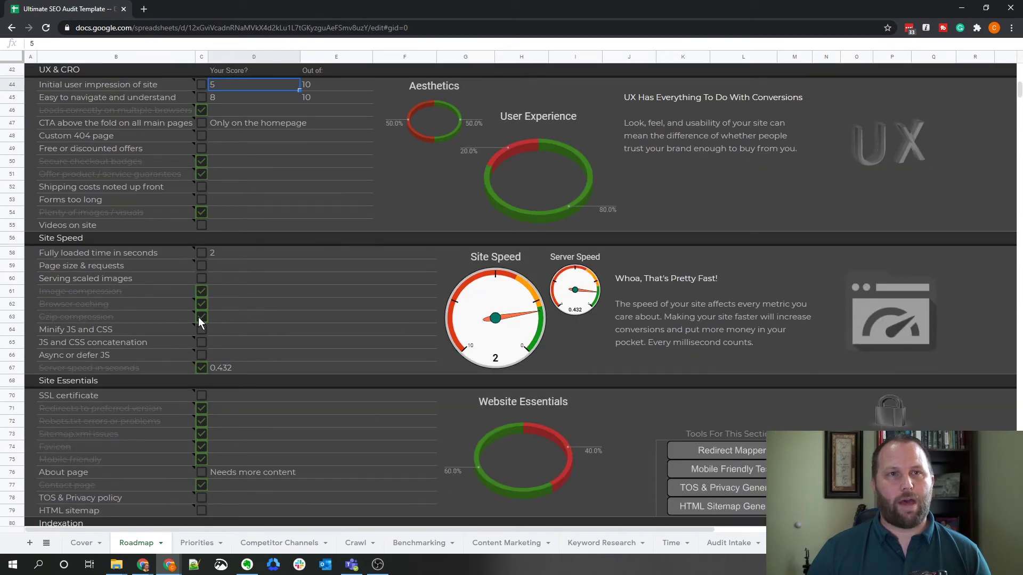
pyautogui.scroll(-4, 242, 338)
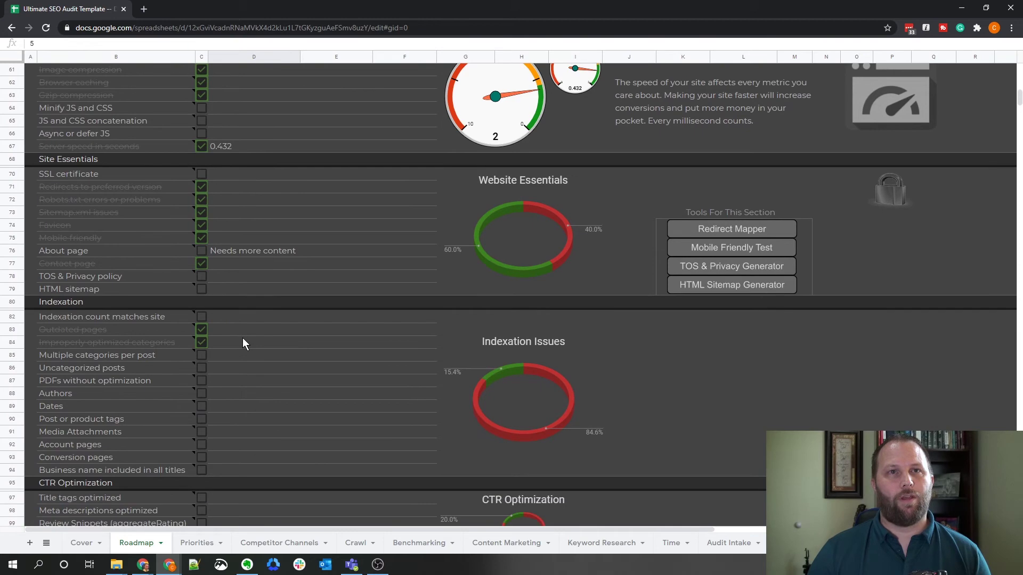
pyautogui.scroll(-1, 243, 343)
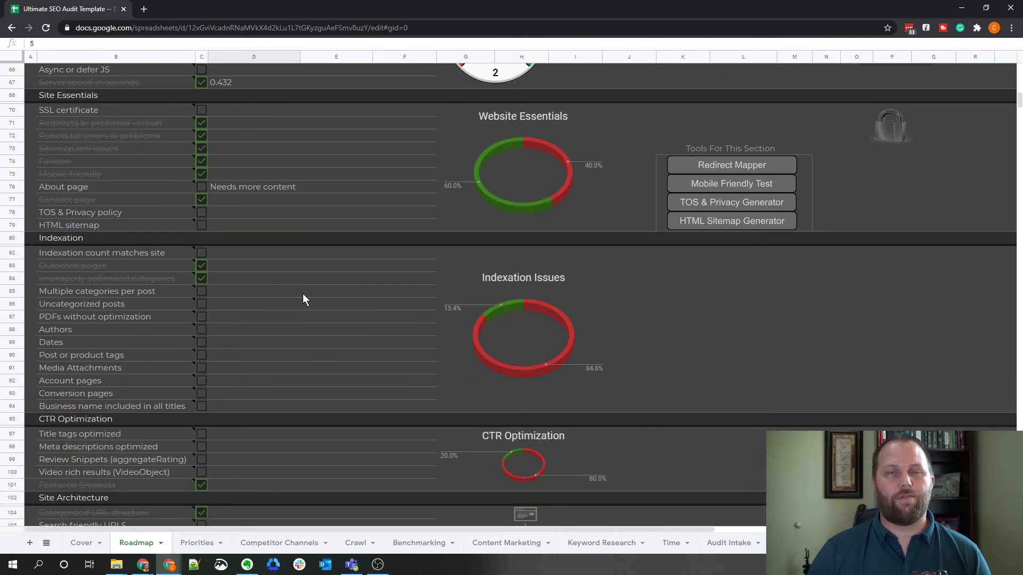
pyautogui.scroll(-1, 263, 359)
pyautogui.scroll(15, 263, 359)
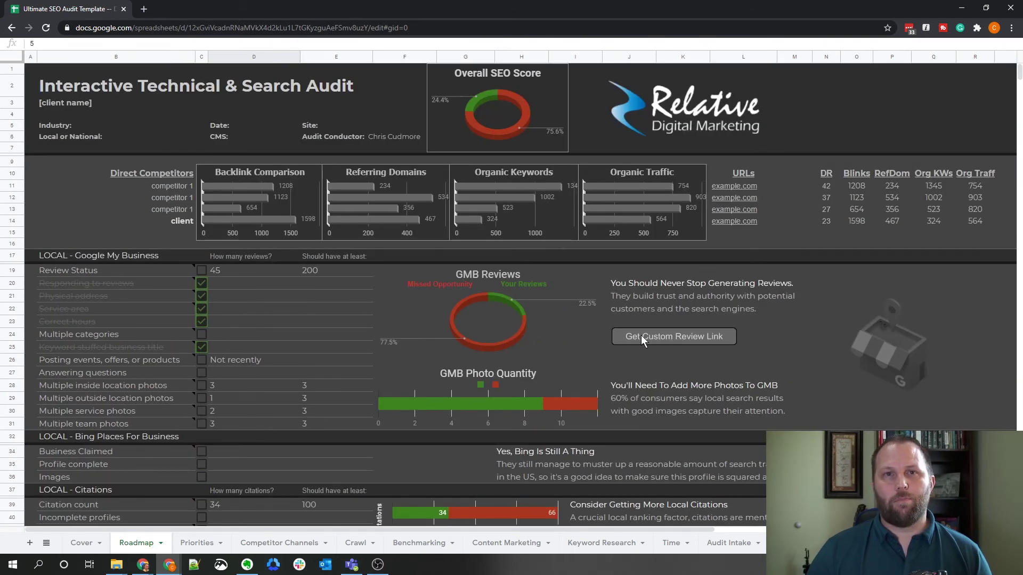
pyautogui.scroll(-4, 609, 352)
pyautogui.scroll(4, 609, 353)
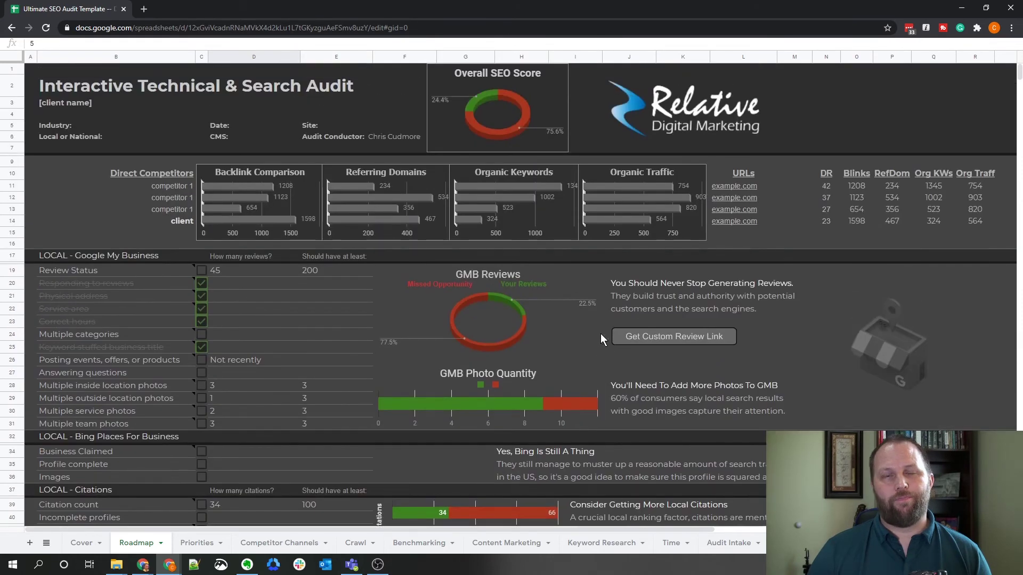
pyautogui.click(661, 337)
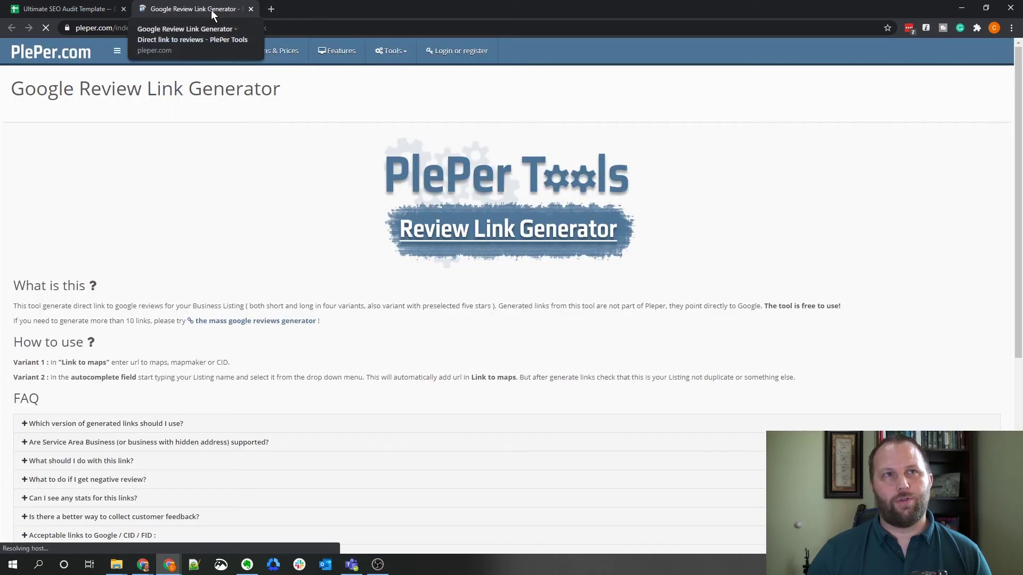
pyautogui.click(251, 9)
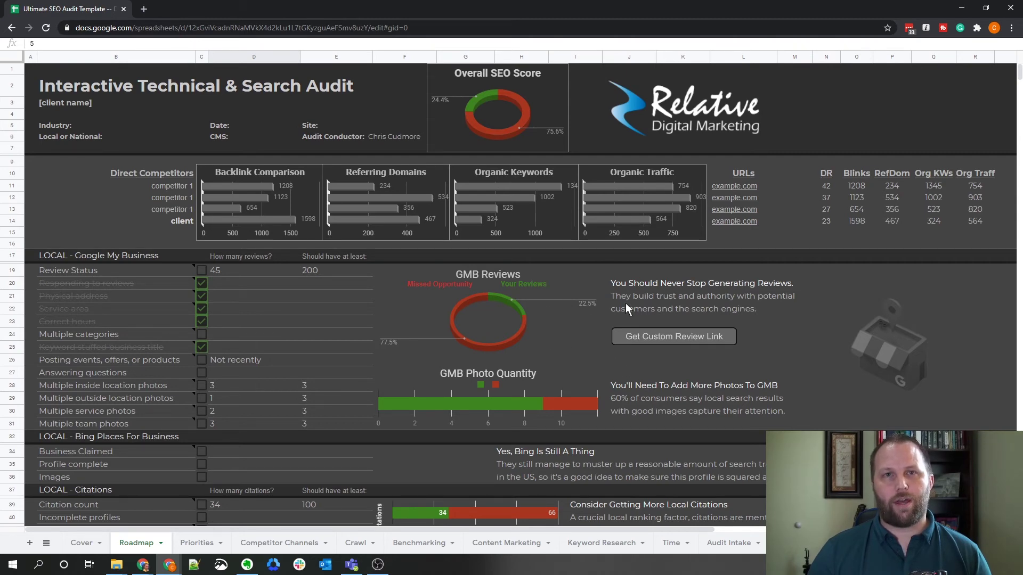
# Open the Priorities sheet with the Priority Checklist.
pyautogui.scroll(-15, 614, 292)
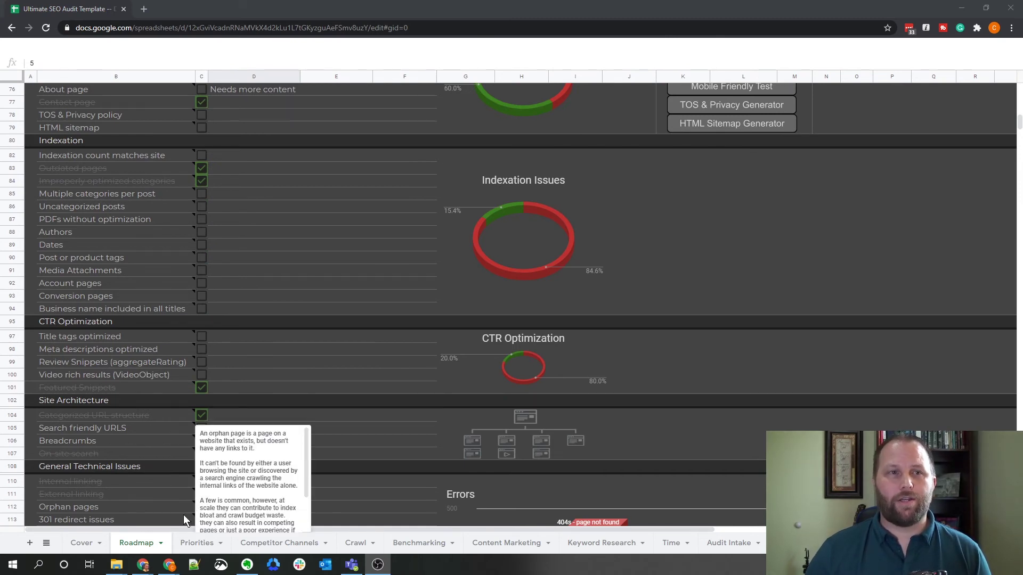
pyautogui.click(197, 544)
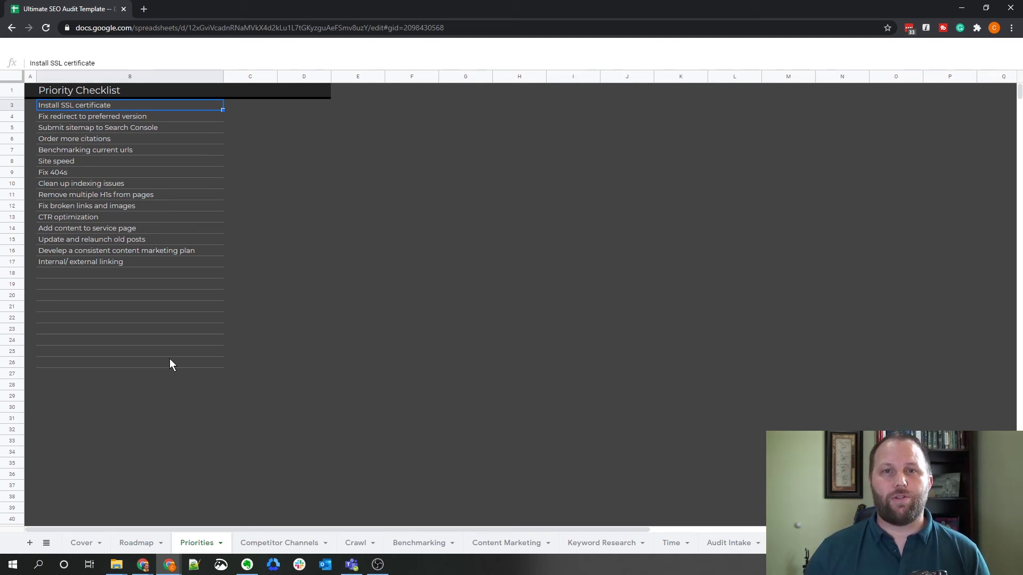
# Return to the Roadmap sheet.
pyautogui.click(137, 542)
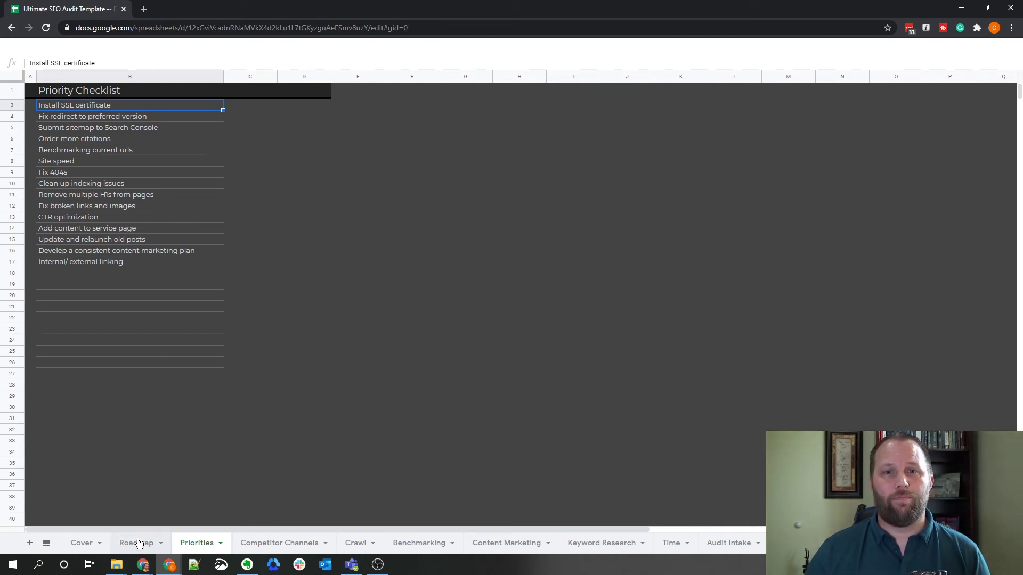